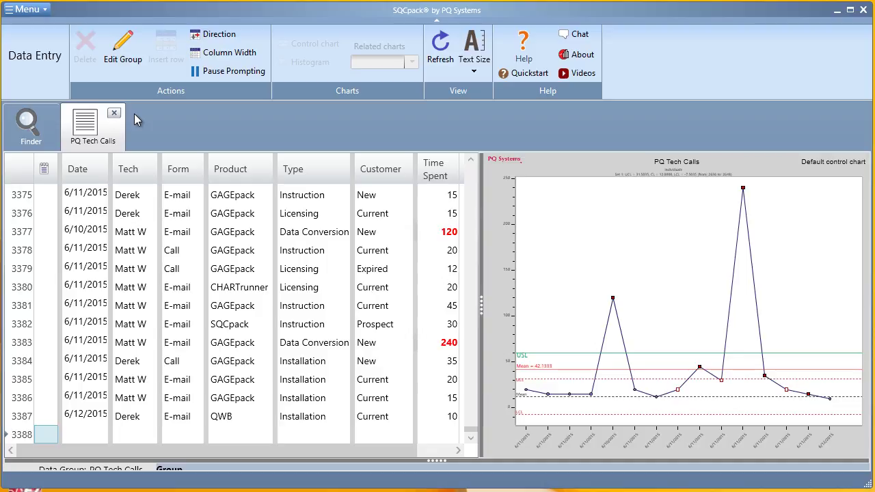
# Start record 3388 with date 6/12/2015, the technician's name, contact Call and product GAGEpack
pyautogui.click(73, 435)
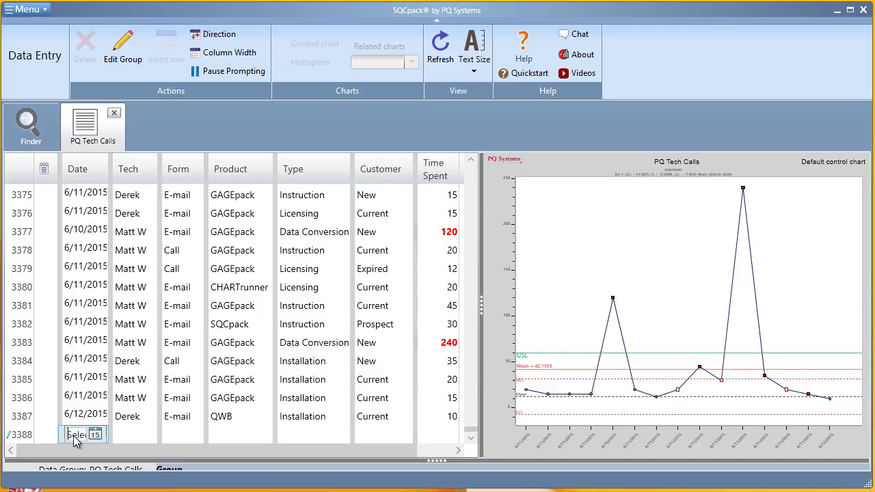
pyautogui.press('Tab')
pyautogui.write('Derek')
pyautogui.press('Tab')
pyautogui.write('Call')
pyautogui.press('Tab')
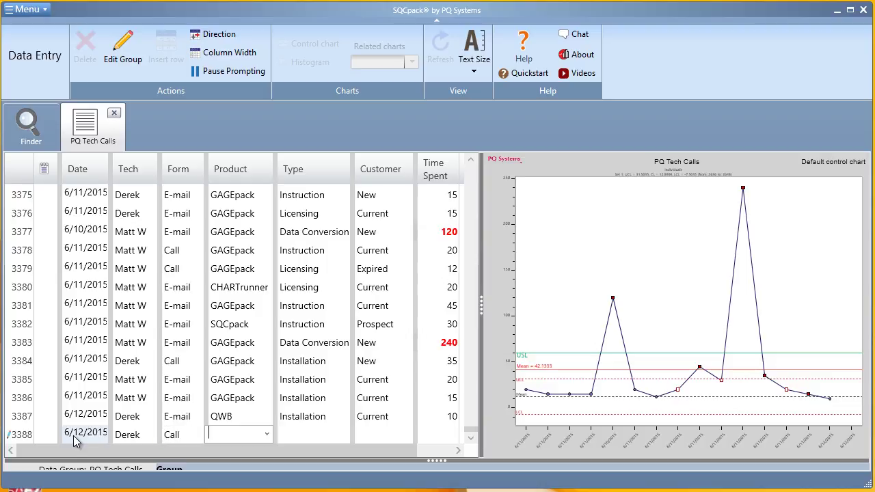
pyautogui.write('GAGEpack')
# Finish record 3388 with call type Instruction, customer Current and Time Spent 55
pyautogui.press('Tab')
pyautogui.write('Instruction')
pyautogui.press('Tab')
pyautogui.write('Current')
pyautogui.press('Tab')
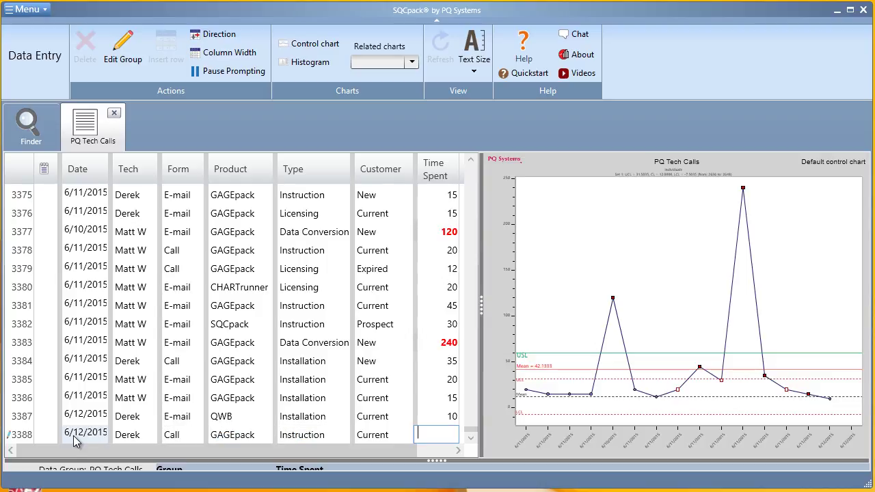
pyautogui.write('55')
pyautogui.press('Tab')
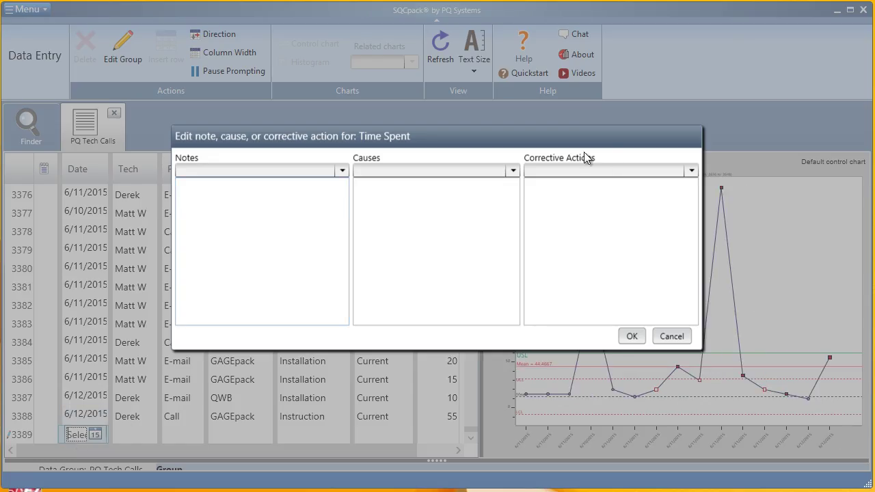
# Add the corrective action 'Testing Purposes' to record 3388
pyautogui.click(602, 194)
pyautogui.write('Testing Purposes')
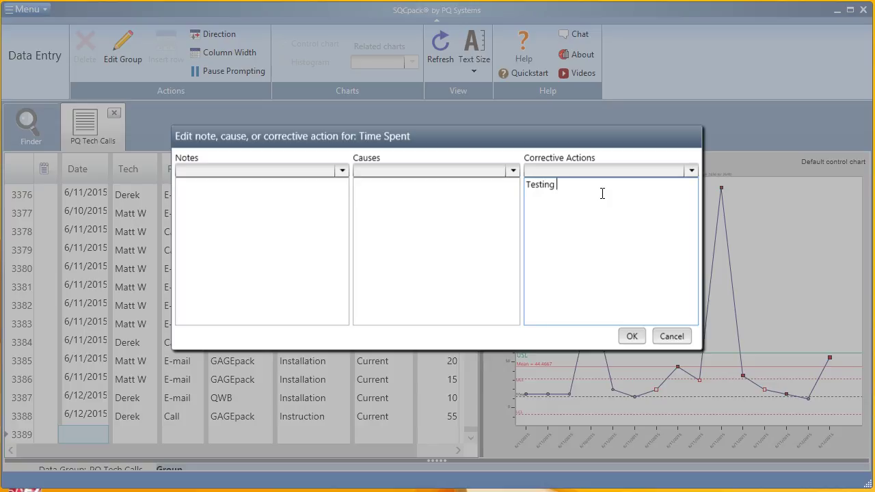
pyautogui.click(644, 334)
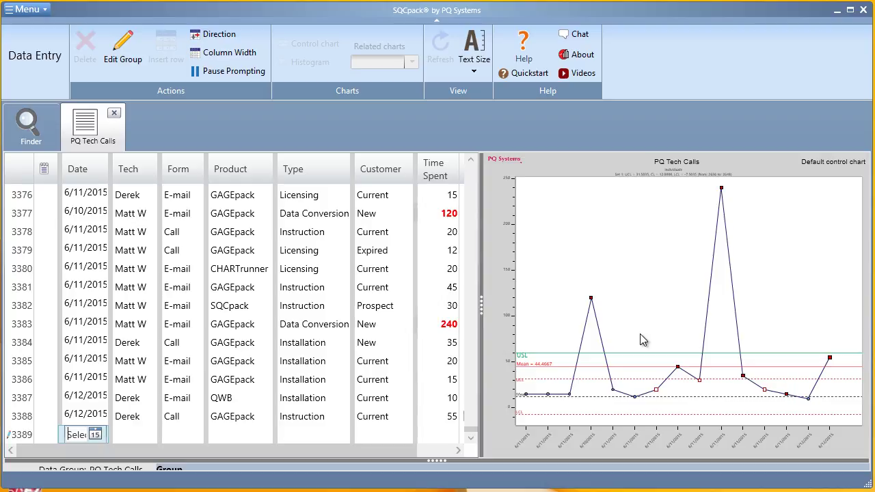
# Chart Time Spent as a histogram, then close it and the PQ Tech Calls data group
pyautogui.click(445, 366)
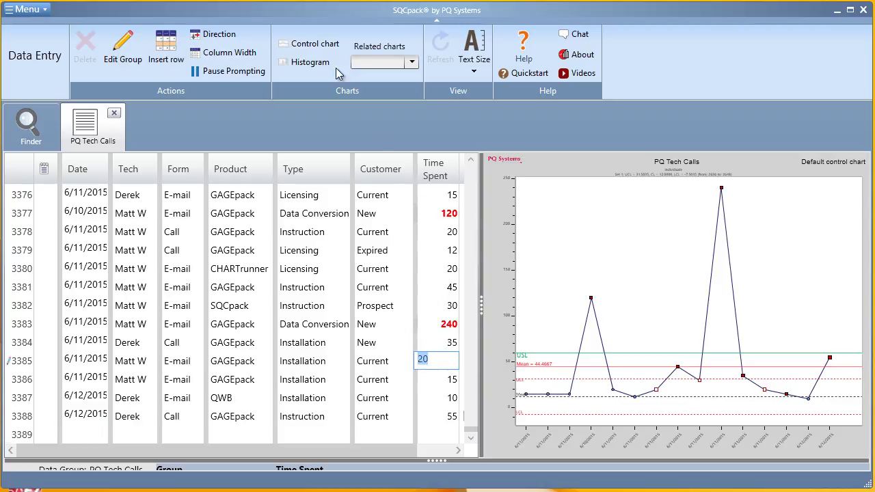
pyautogui.click(316, 63)
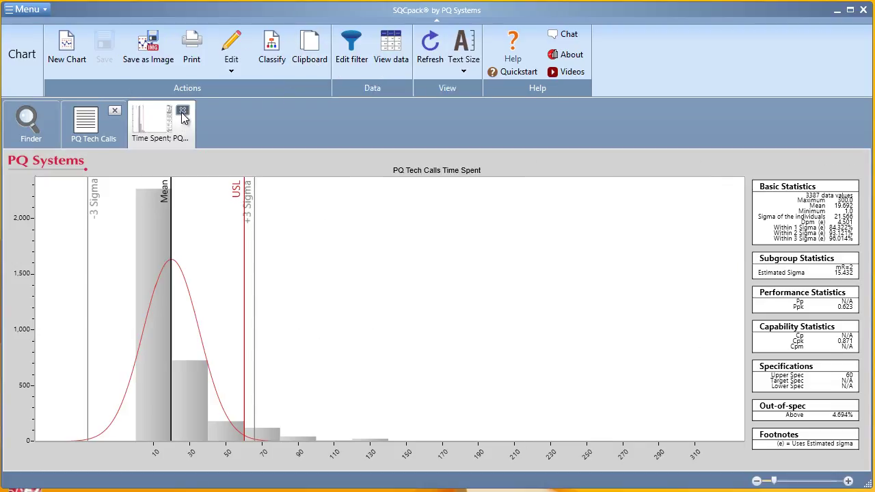
pyautogui.click(182, 111)
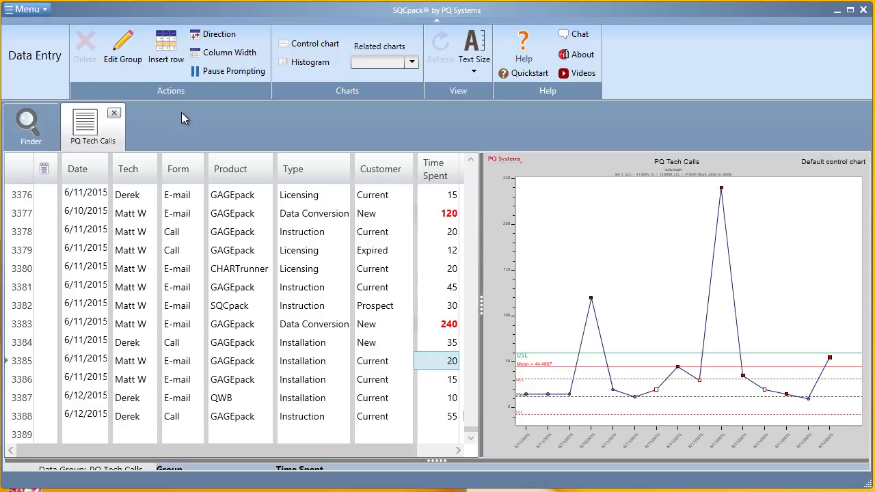
pyautogui.click(115, 114)
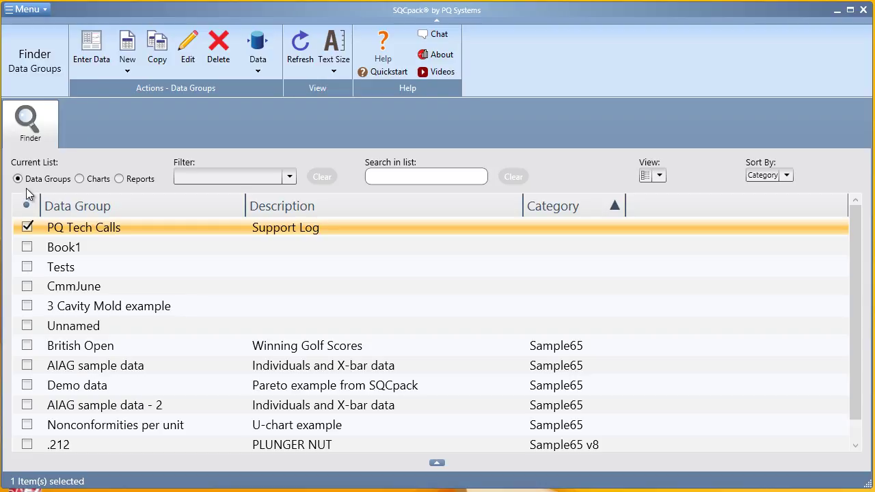
# Create a new Data Group from the Finder's New menu
pyautogui.click(128, 71)
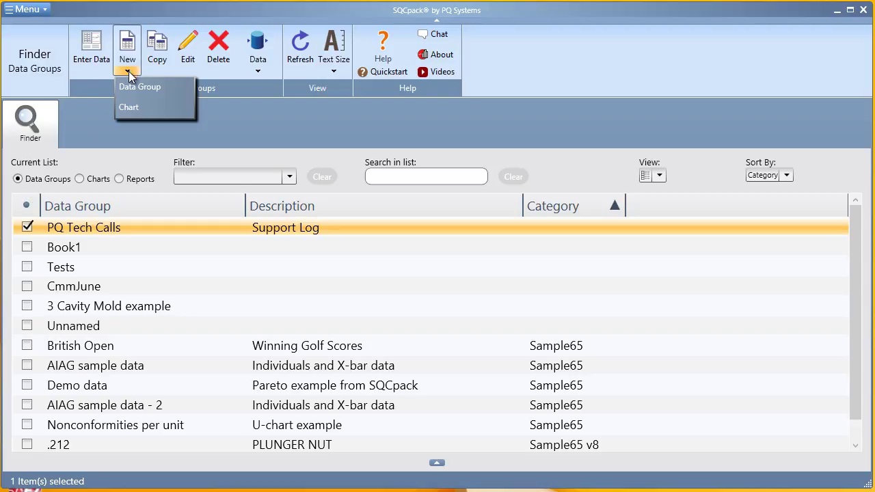
pyautogui.click(132, 85)
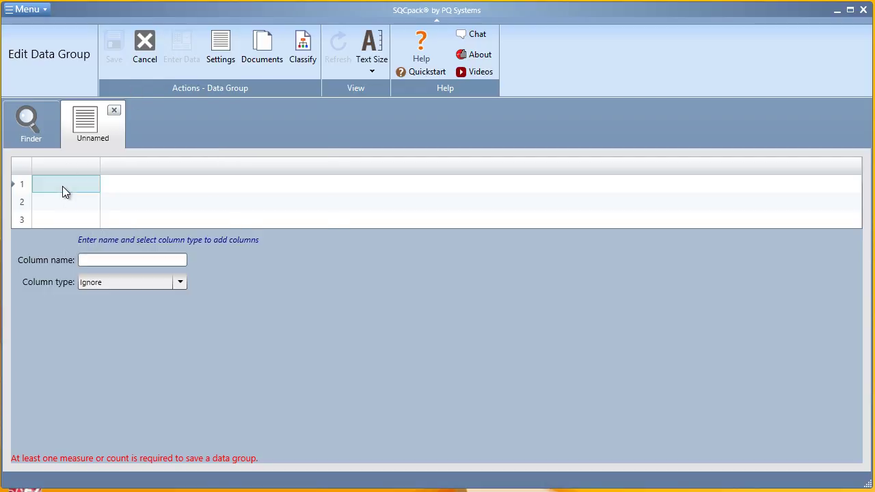
# Add a required Date identifier column with the Date data type
pyautogui.click(124, 261)
pyautogui.write('Date')
pyautogui.click(179, 282)
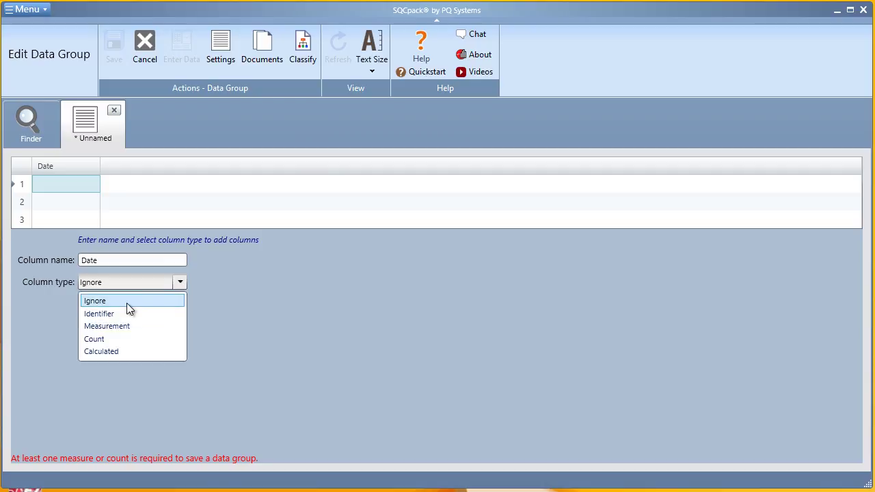
pyautogui.click(124, 315)
pyautogui.click(192, 303)
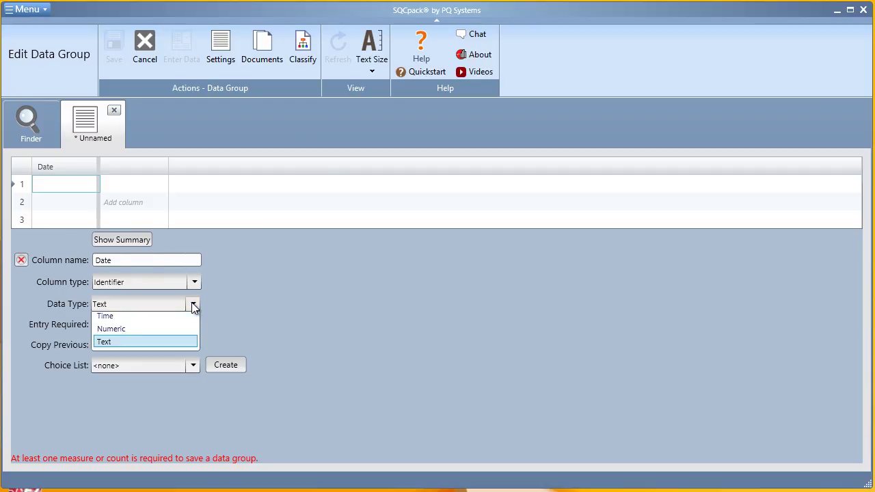
pyautogui.click(118, 336)
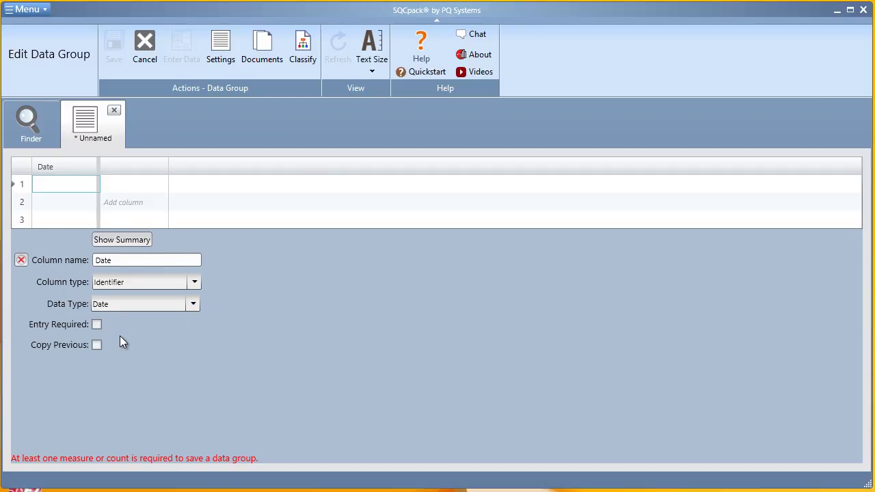
pyautogui.click(98, 323)
# Add a required Operator identifier column linked to the Operator choice list
pyautogui.click(130, 184)
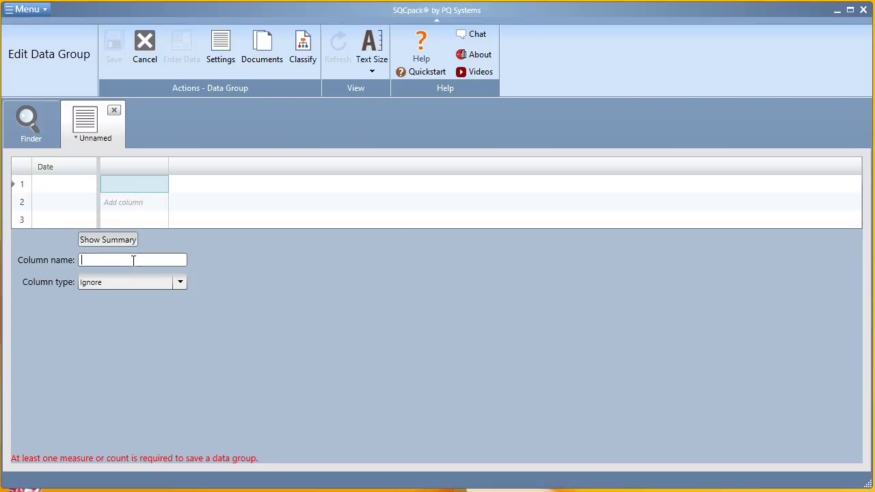
pyautogui.write('Operator')
pyautogui.click(179, 281)
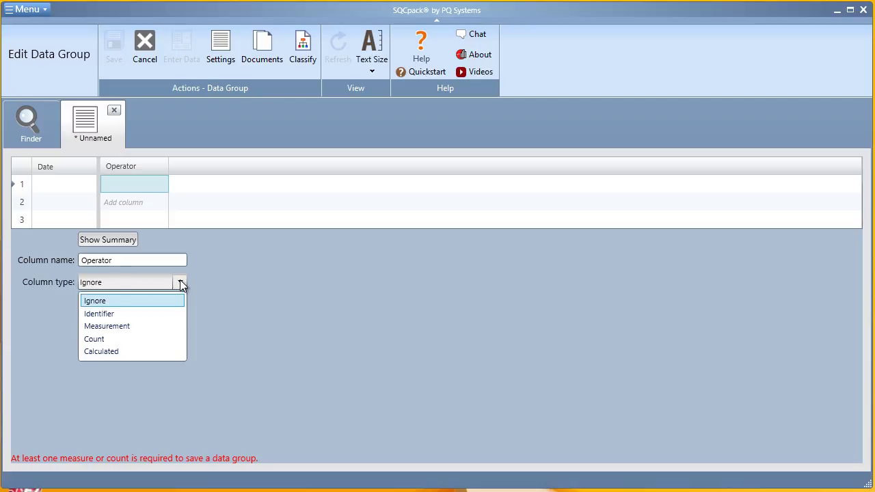
pyautogui.click(111, 314)
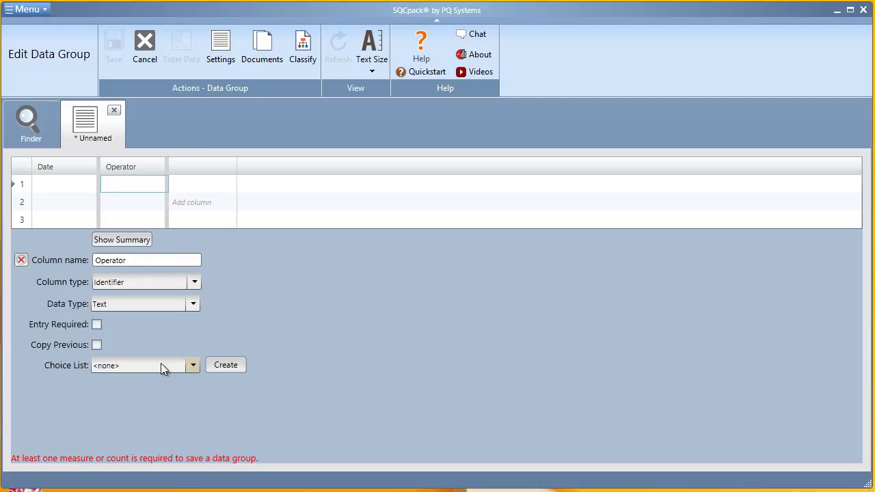
pyautogui.click(193, 365)
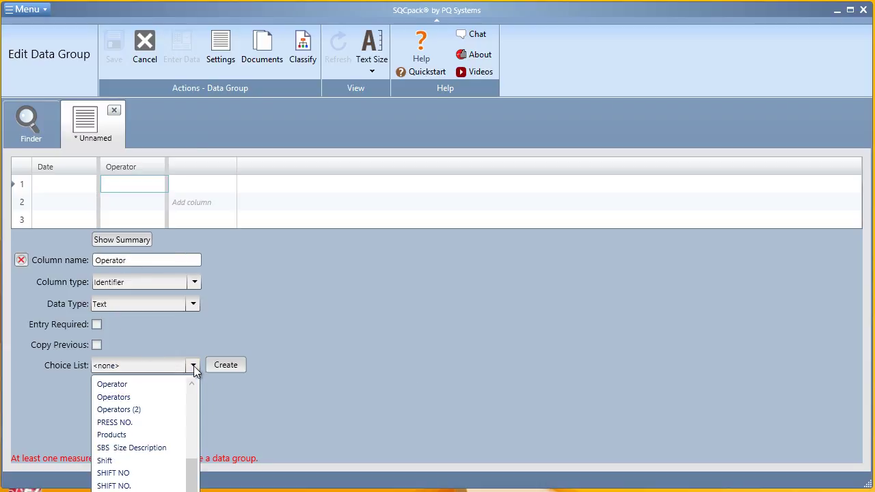
pyautogui.click(126, 385)
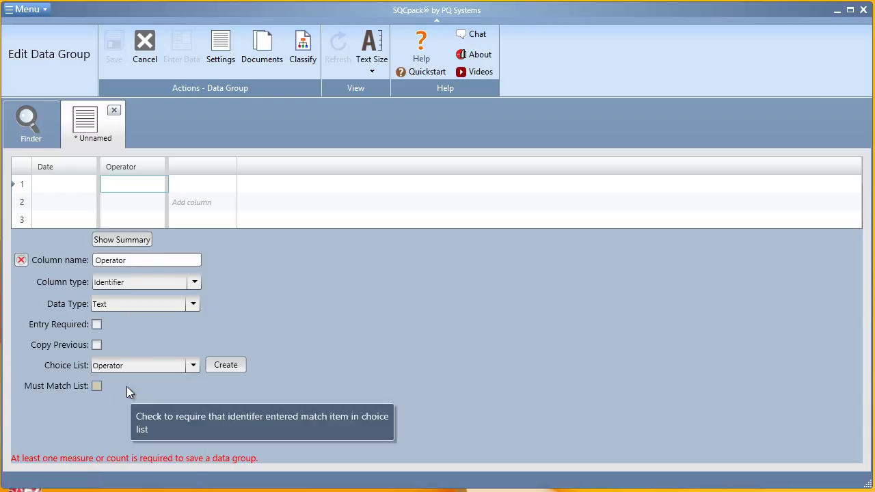
pyautogui.click(97, 324)
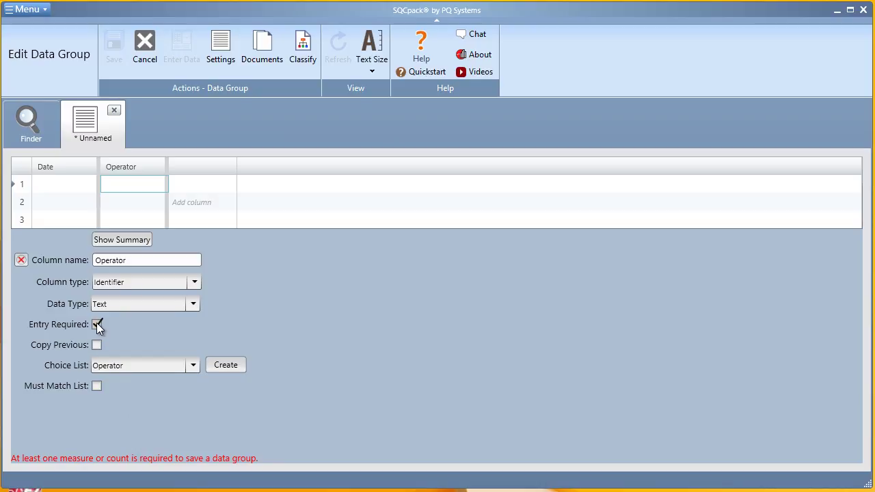
# Add an Inside Diameter measurement column as the third column
pyautogui.click(207, 179)
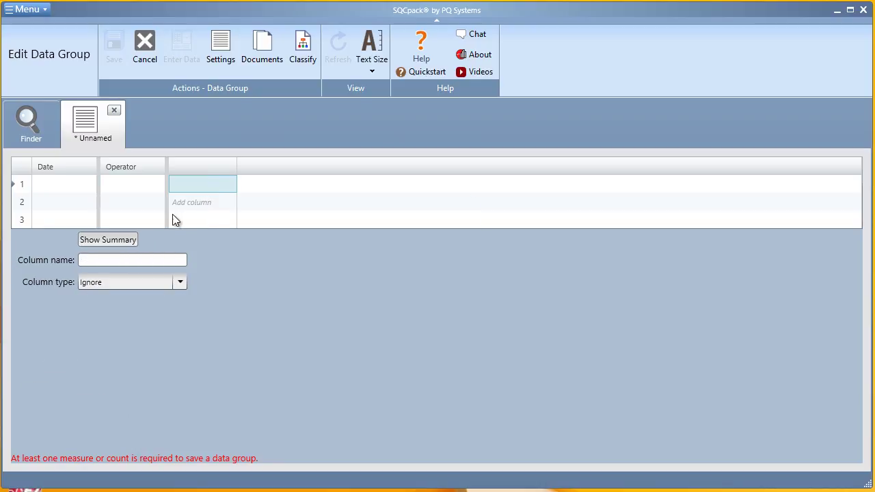
pyautogui.click(156, 261)
pyautogui.write('Insid')
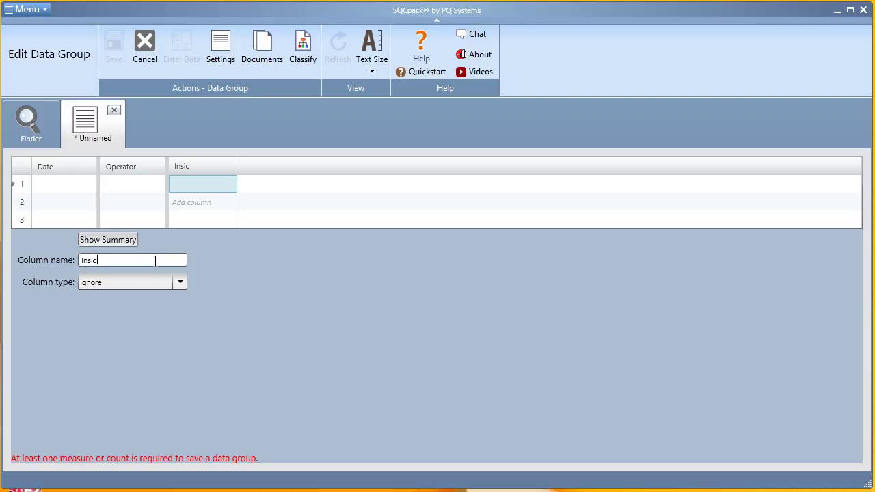
pyautogui.write('e Diameter')
pyautogui.click(178, 283)
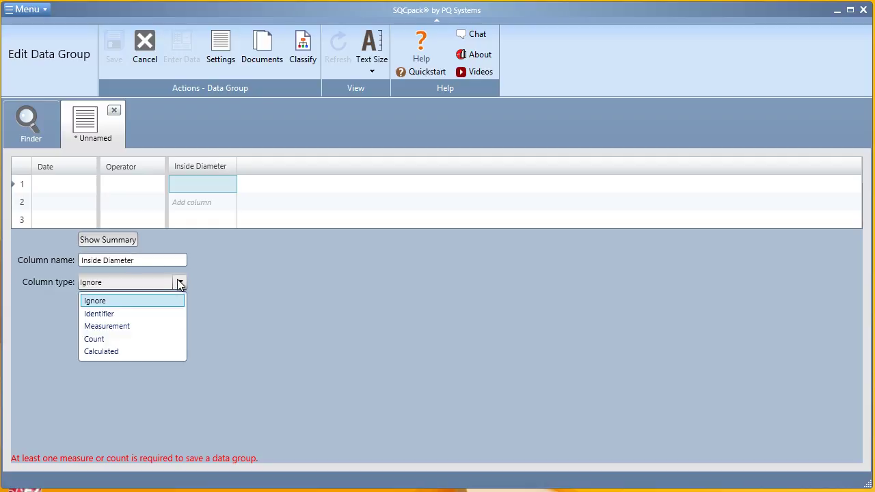
pyautogui.click(122, 328)
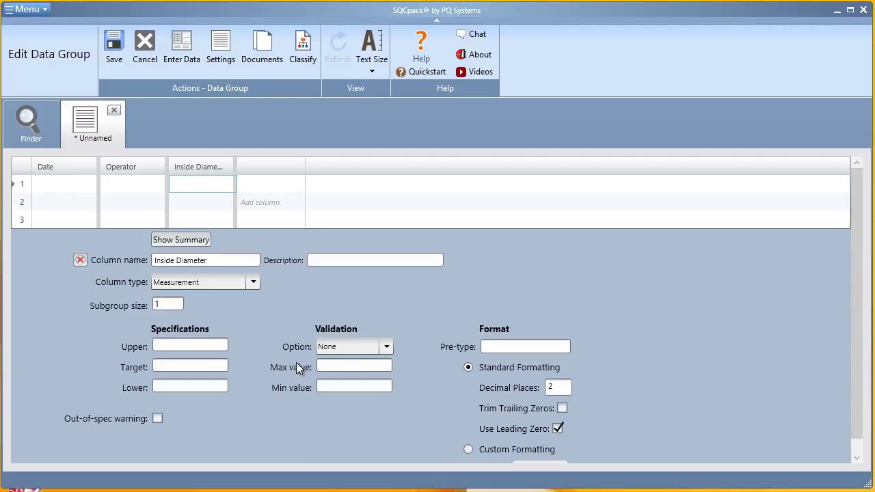
# Add an Outside Diameter measurement column as the fourth column
pyautogui.click(272, 186)
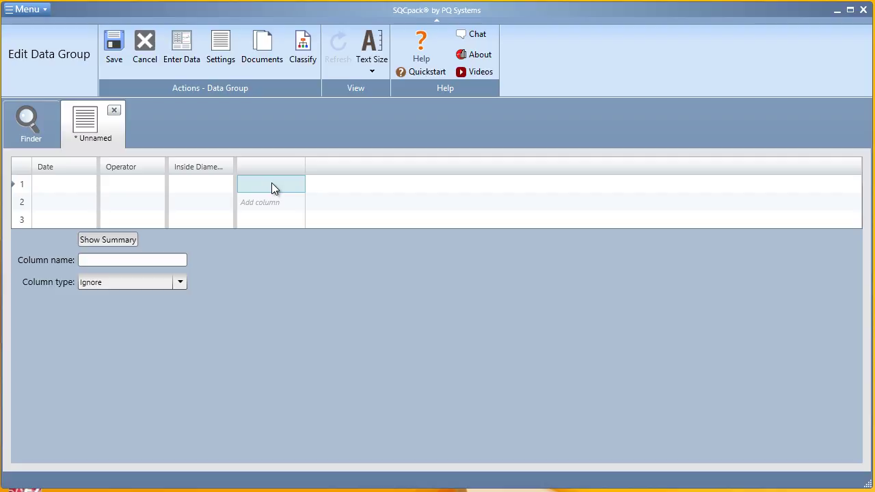
pyautogui.click(177, 259)
pyautogui.write('Outside Dia')
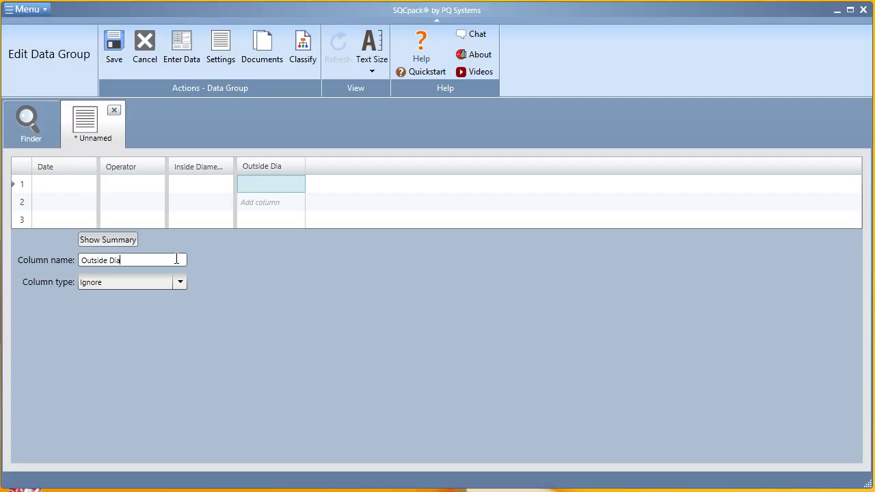
pyautogui.write('meter')
pyautogui.click(181, 282)
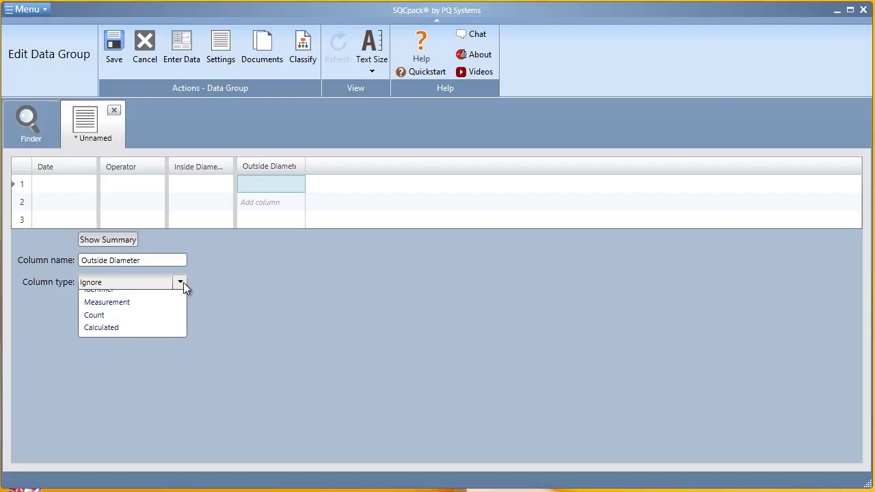
pyautogui.click(109, 326)
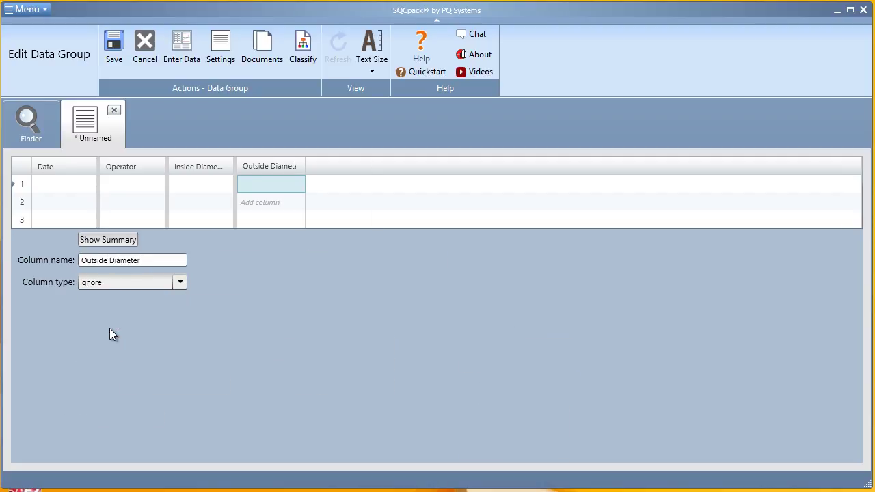
# Save the data group as 'SQCpack Data Group' and go on to enter data
pyautogui.click(116, 41)
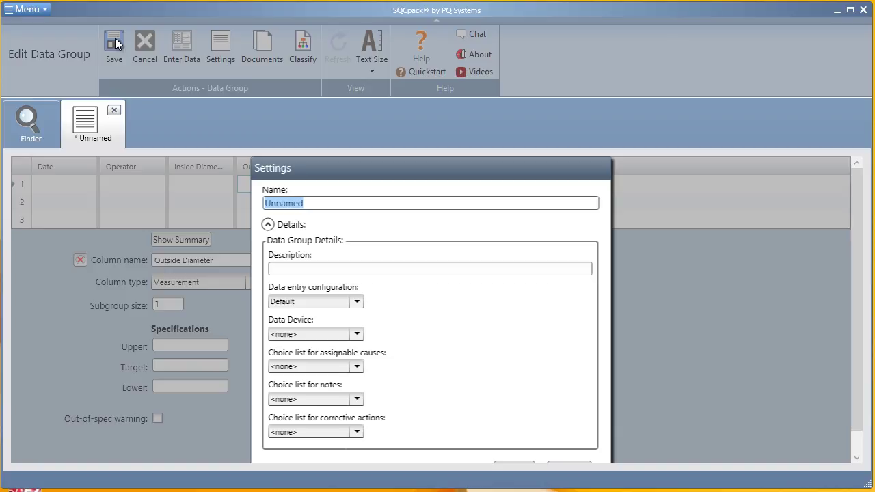
pyautogui.write('SQCpack Data')
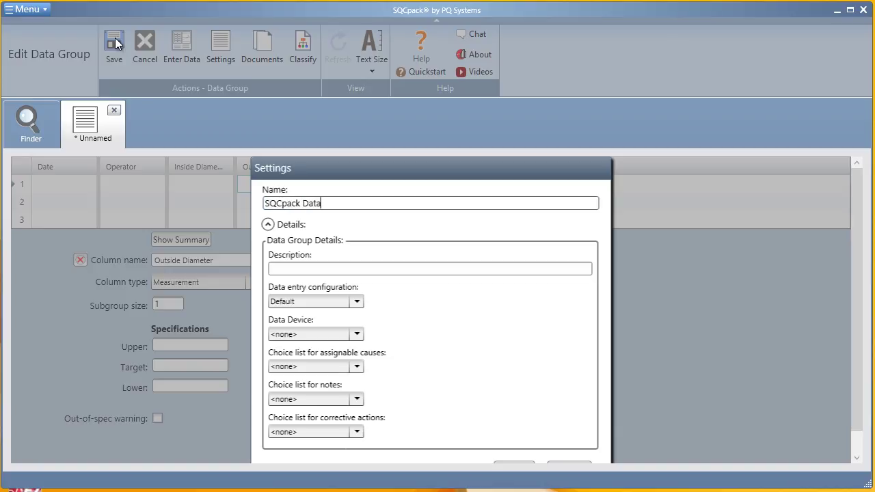
pyautogui.write(' Group')
pyautogui.scroll(-2, 853, 308)
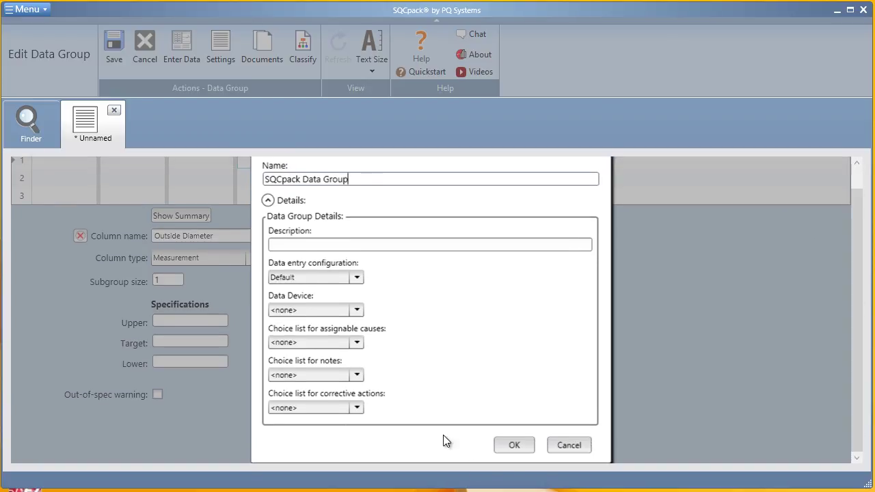
pyautogui.click(523, 445)
pyautogui.click(417, 384)
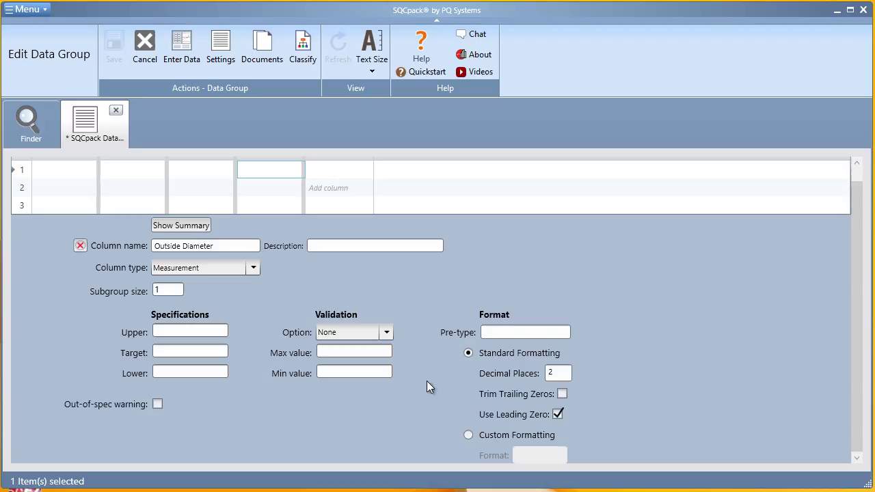